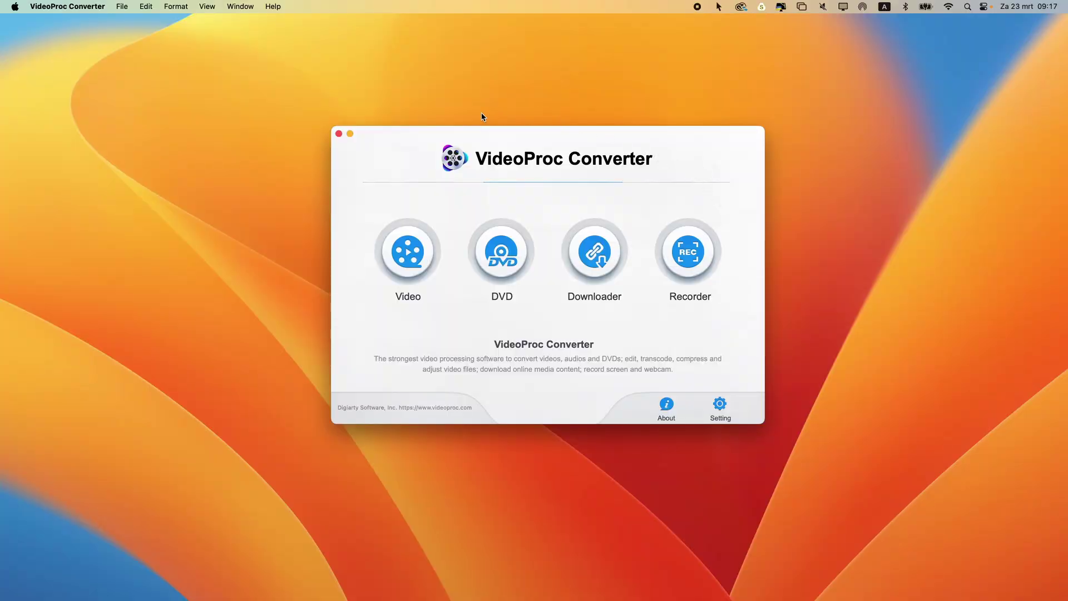
Load Video.mp4 from the Desktop into the video converter's conversion list
click(421, 259)
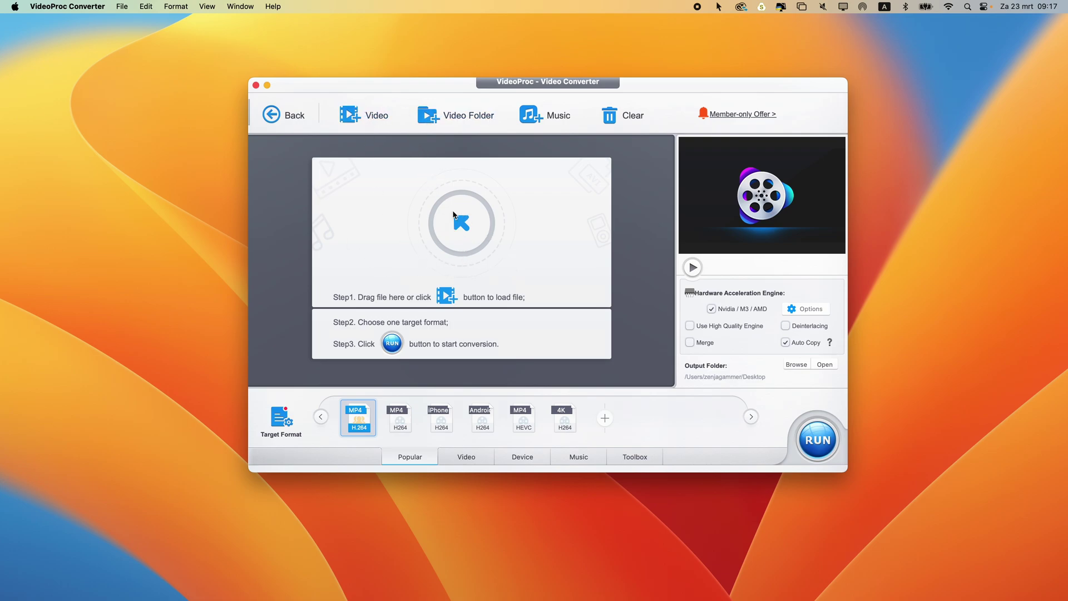
click(366, 119)
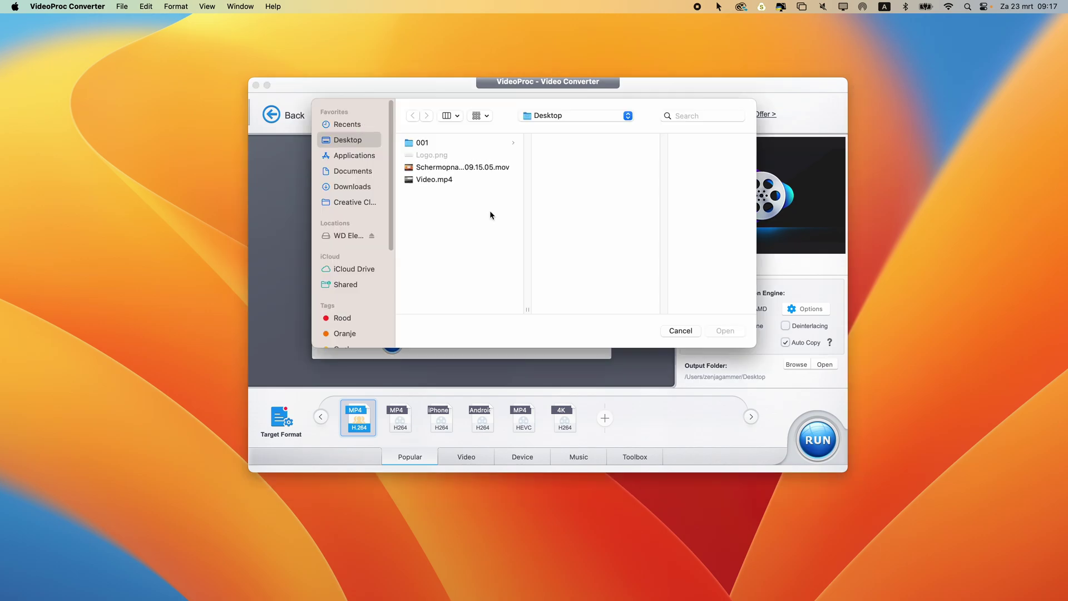
click(447, 180)
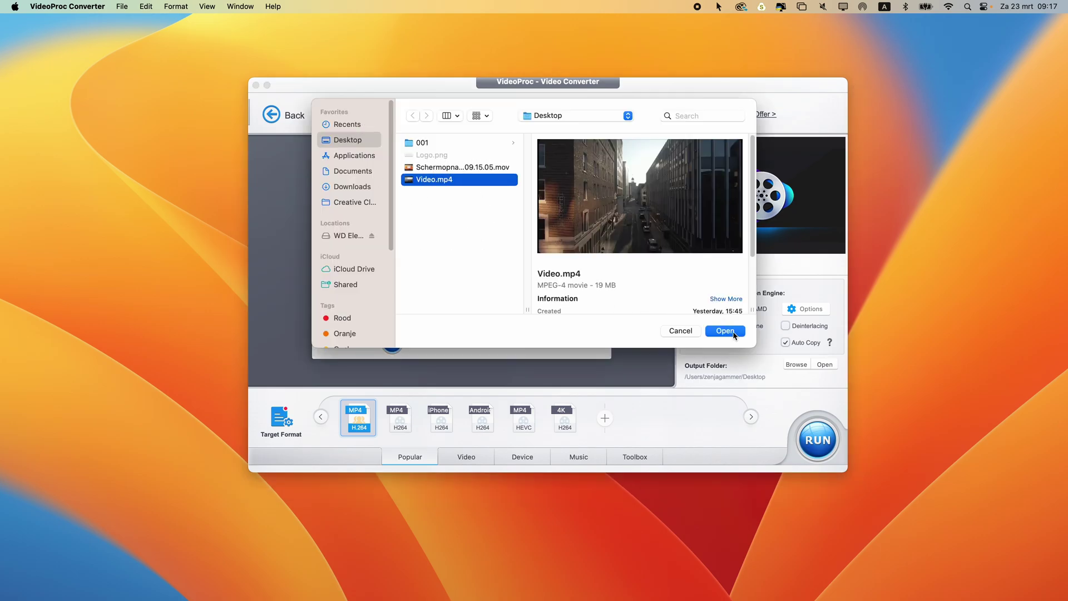
click(726, 331)
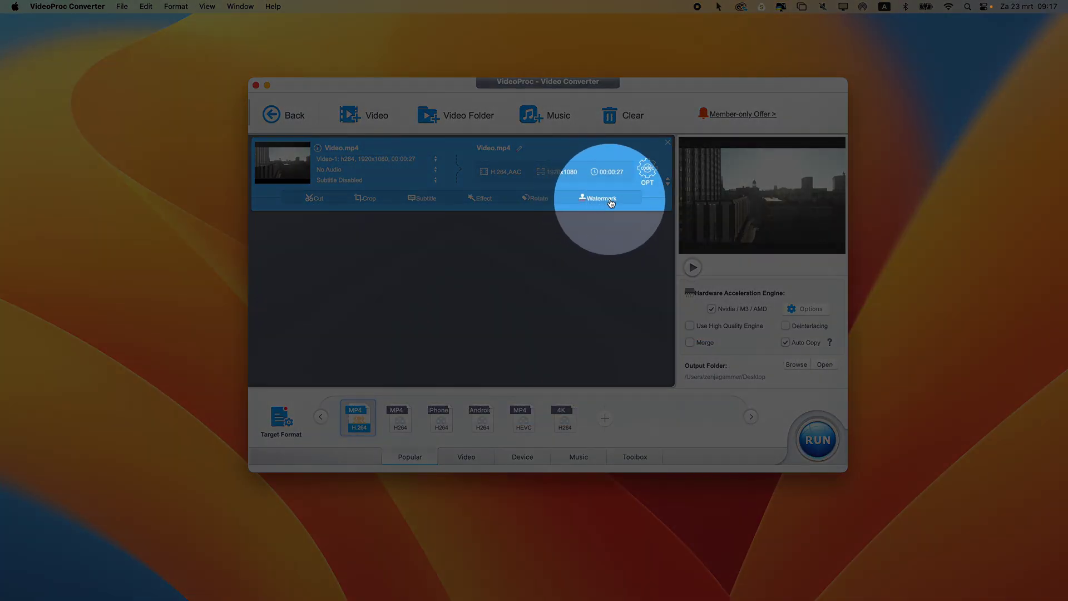
Enable a text watermark on Video.mp4 and enter the name as its text
click(598, 199)
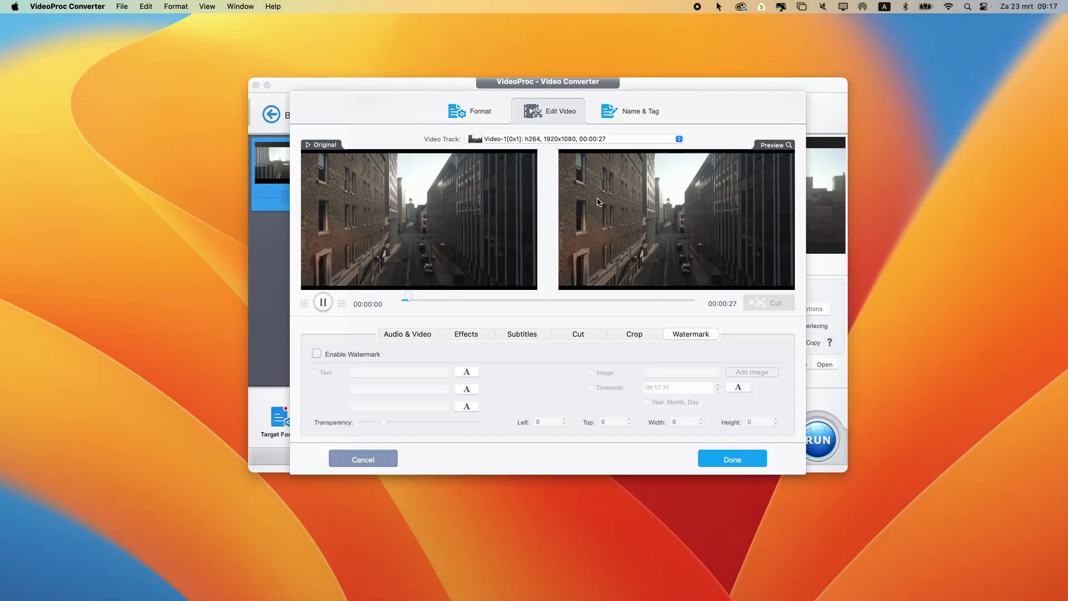
click(317, 353)
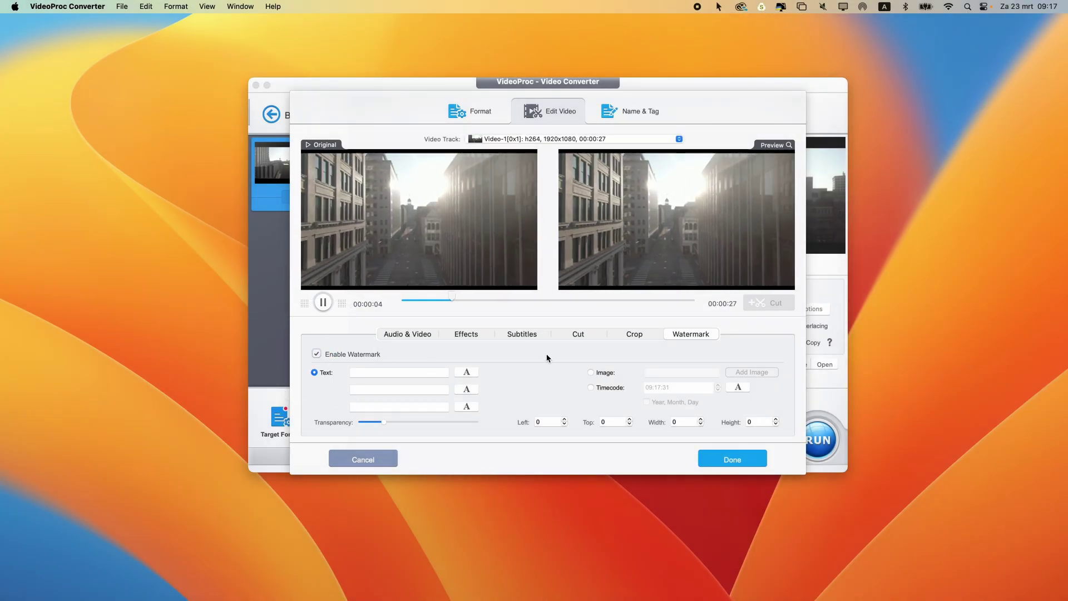
click(362, 374)
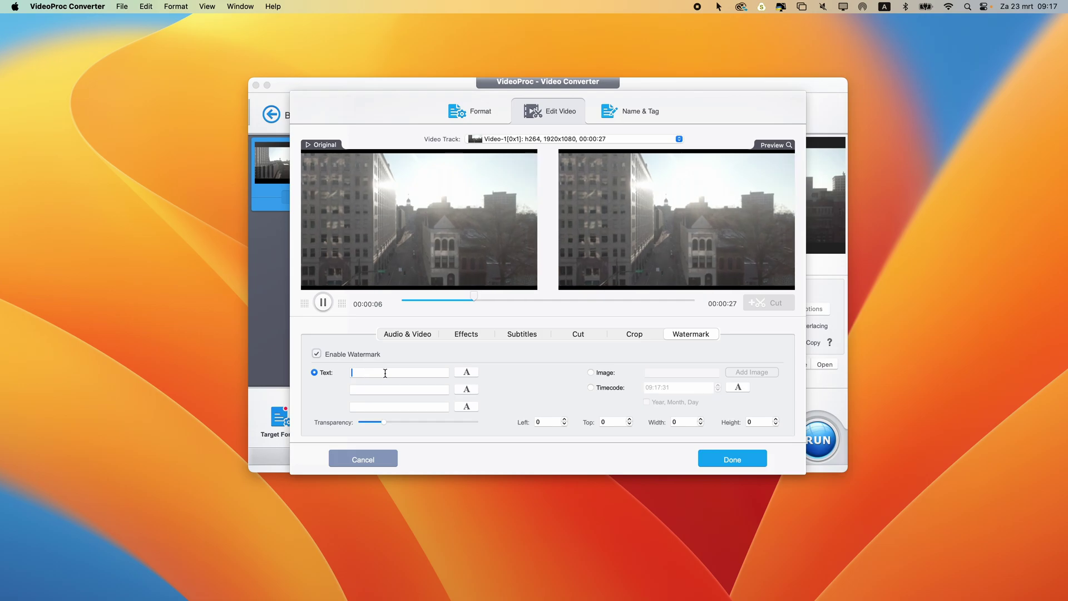
text(John Doe)
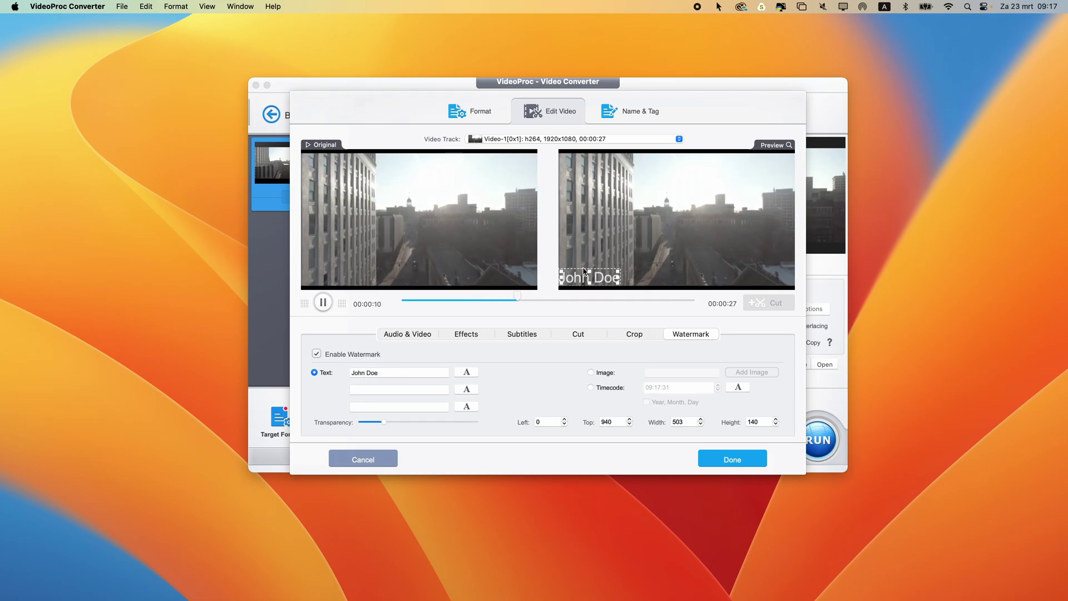
drag(590, 277, 538, 285)
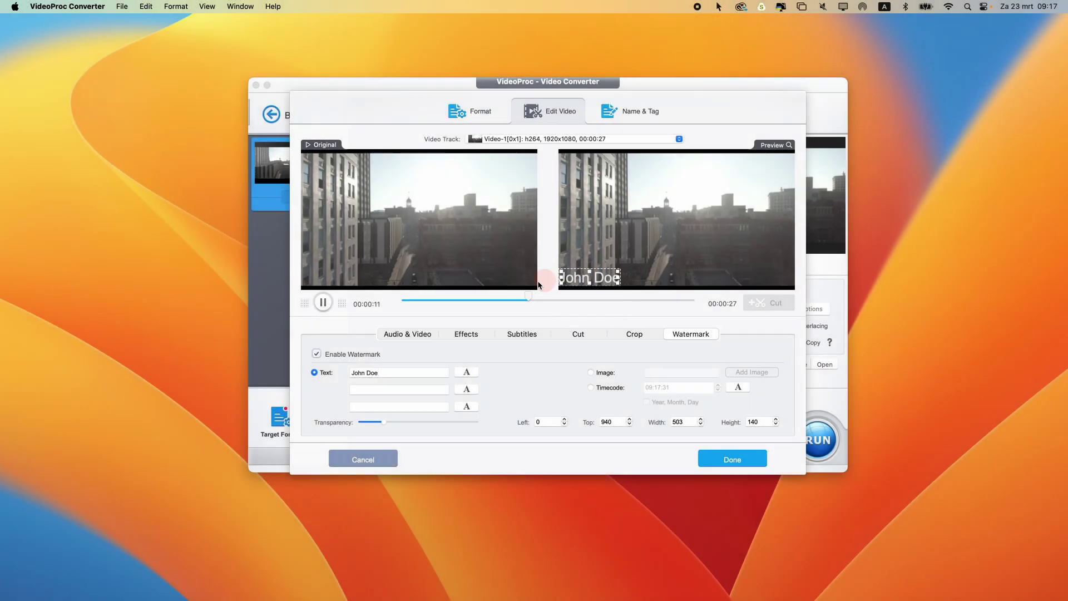
Shrink the watermark font to 19 pt, place it bottom-left, and raise its transparency
click(466, 371)
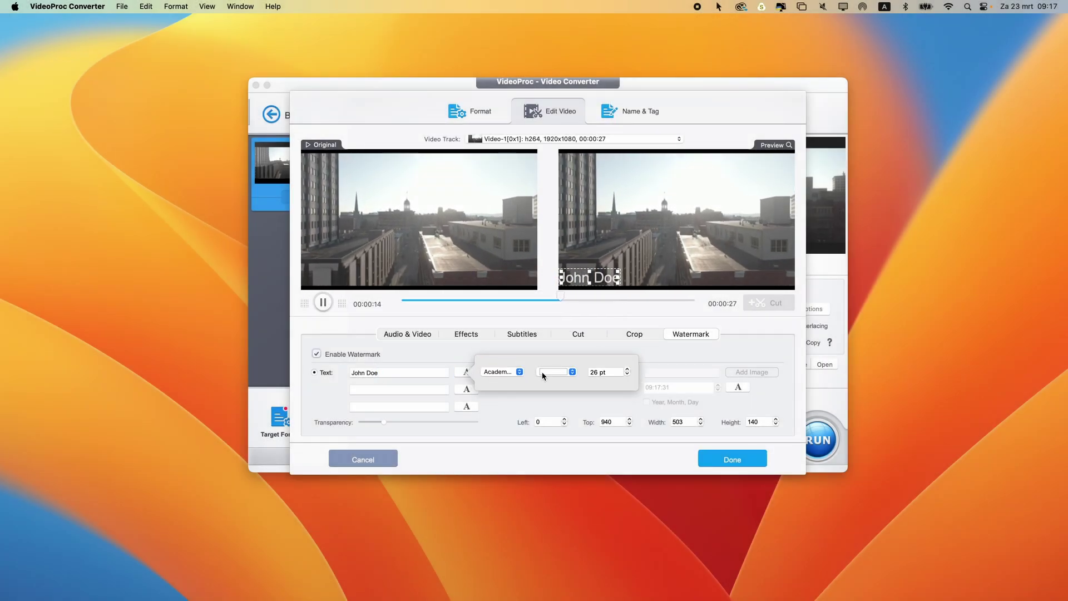
click(627, 375)
click(628, 375)
click(627, 374)
click(627, 375)
click(627, 374)
click(628, 375)
click(627, 374)
click(639, 306)
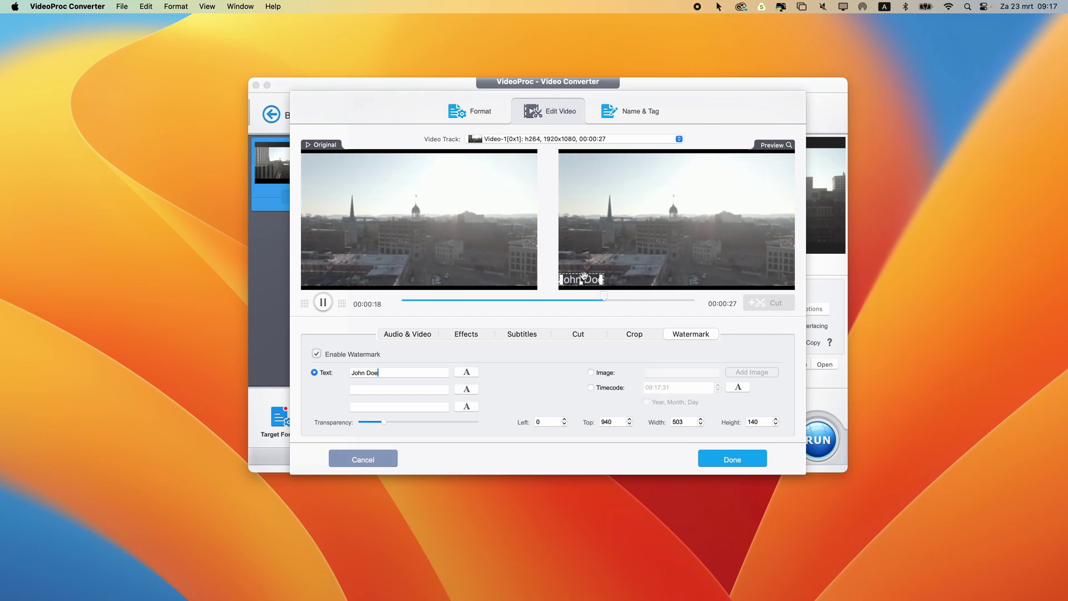
drag(590, 276, 595, 273)
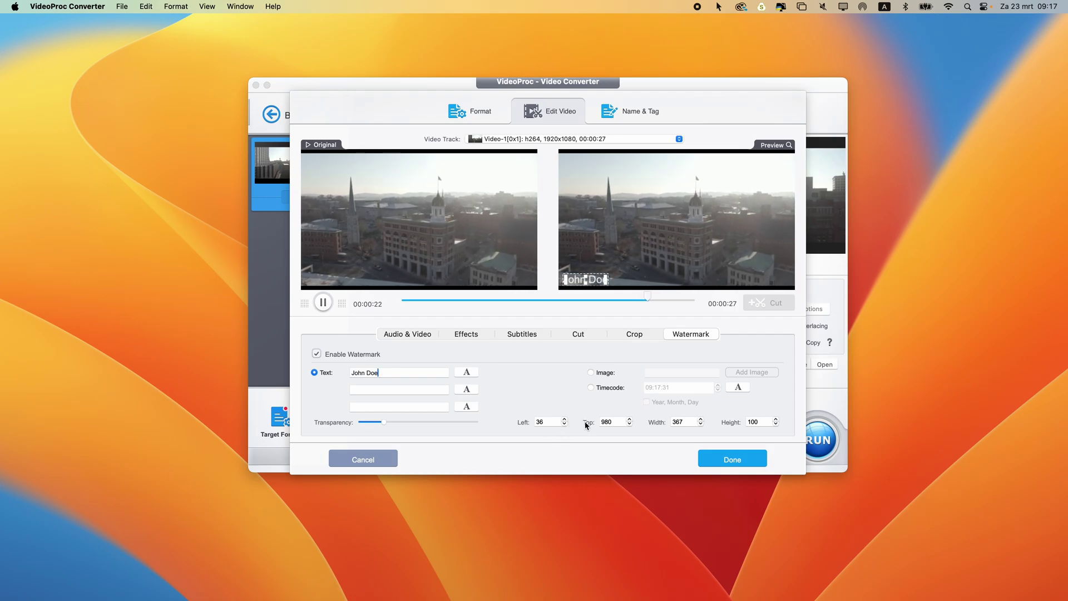
click(629, 424)
click(629, 424)
click(629, 423)
click(629, 424)
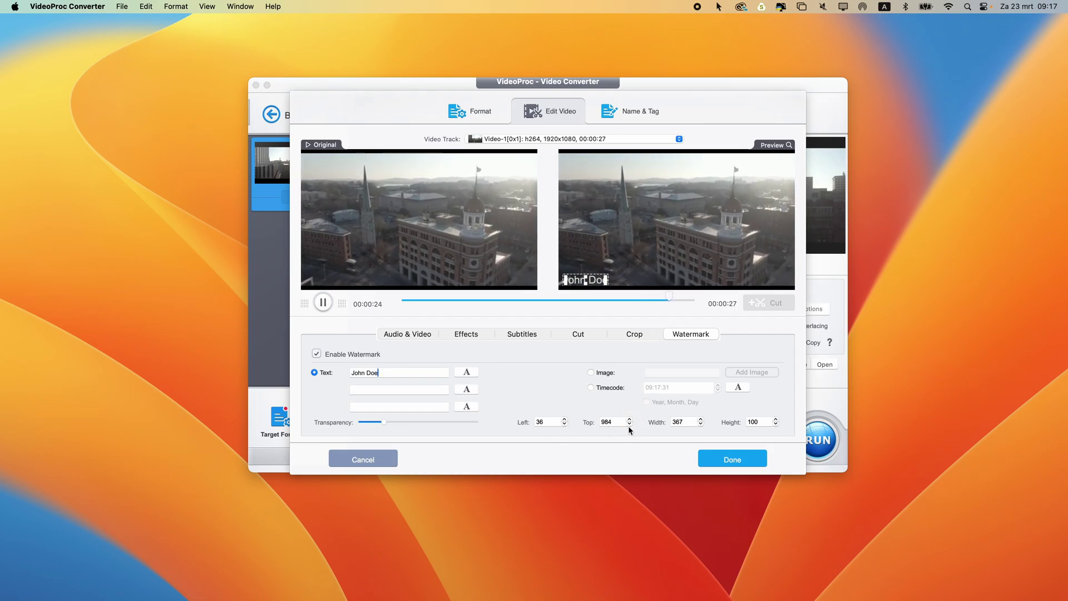
click(629, 419)
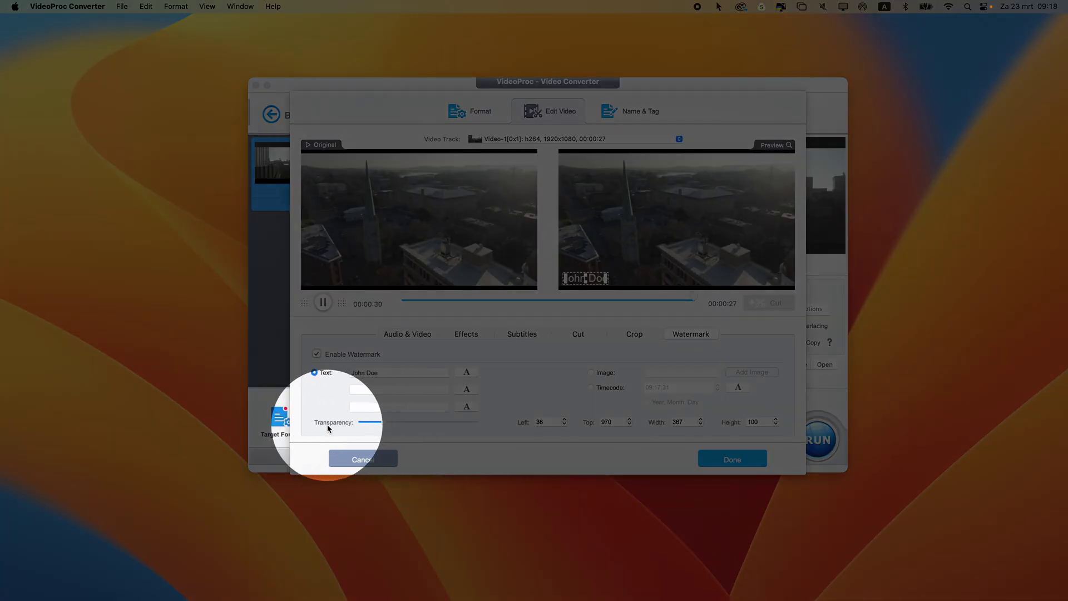
click(389, 423)
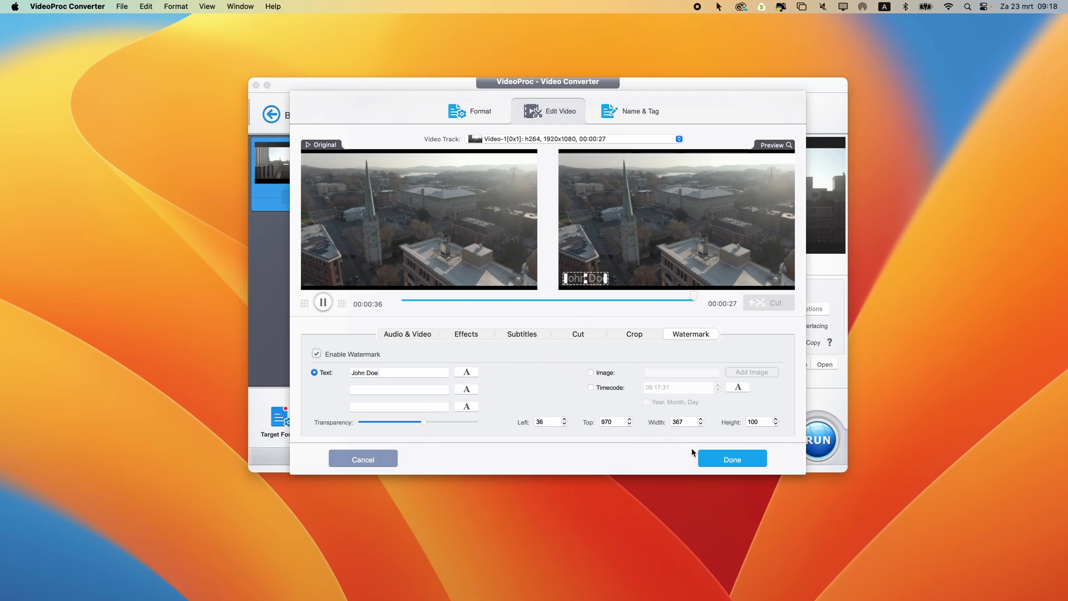
Apply the text watermark and convert the video to MP4 H.264 as Video 1.mp4
click(732, 462)
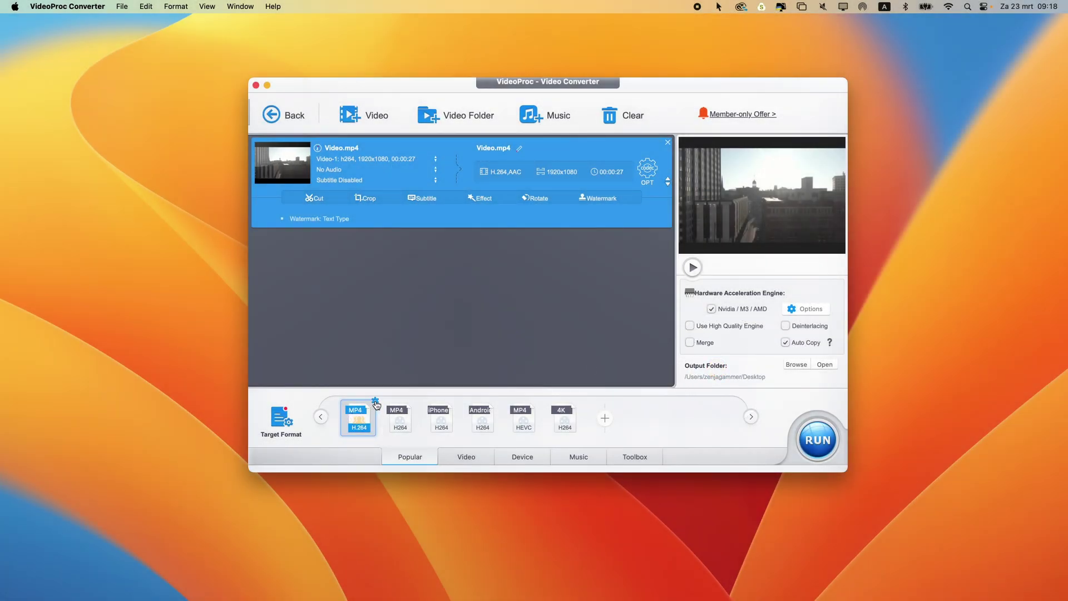
click(376, 402)
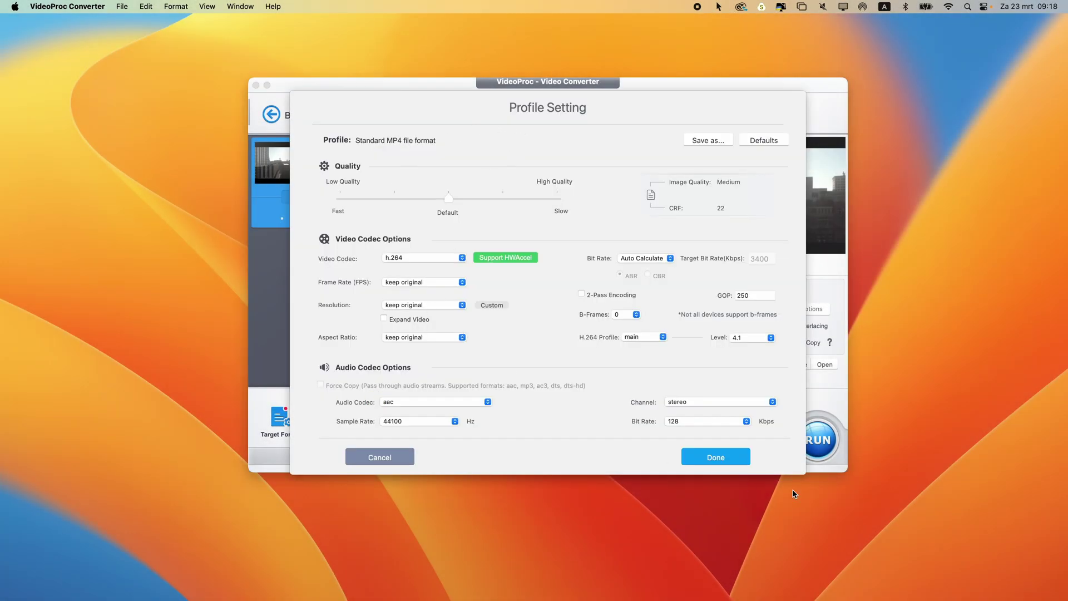
click(716, 457)
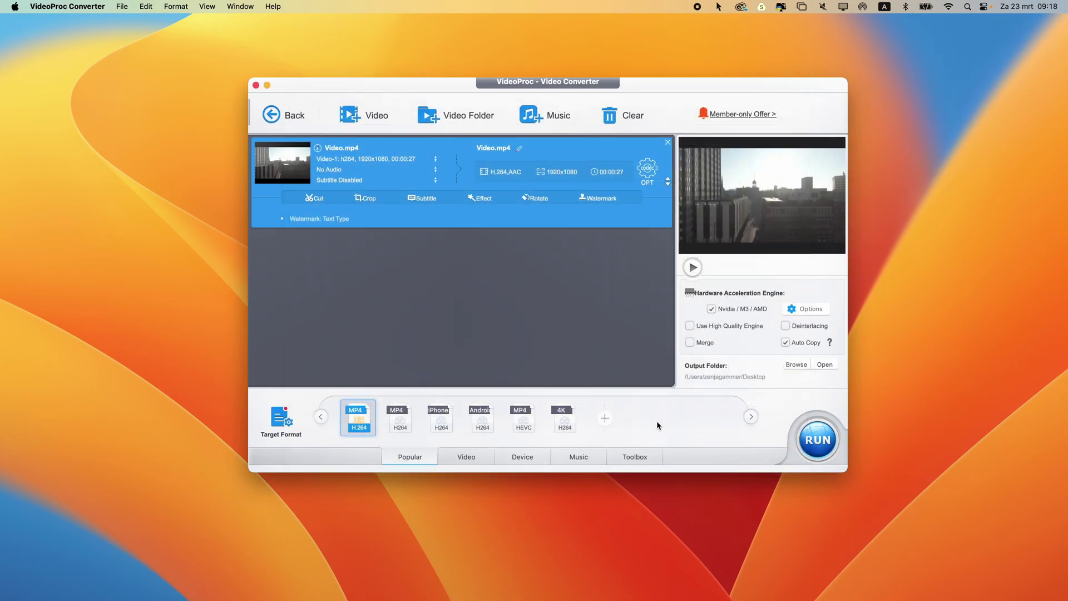
click(814, 448)
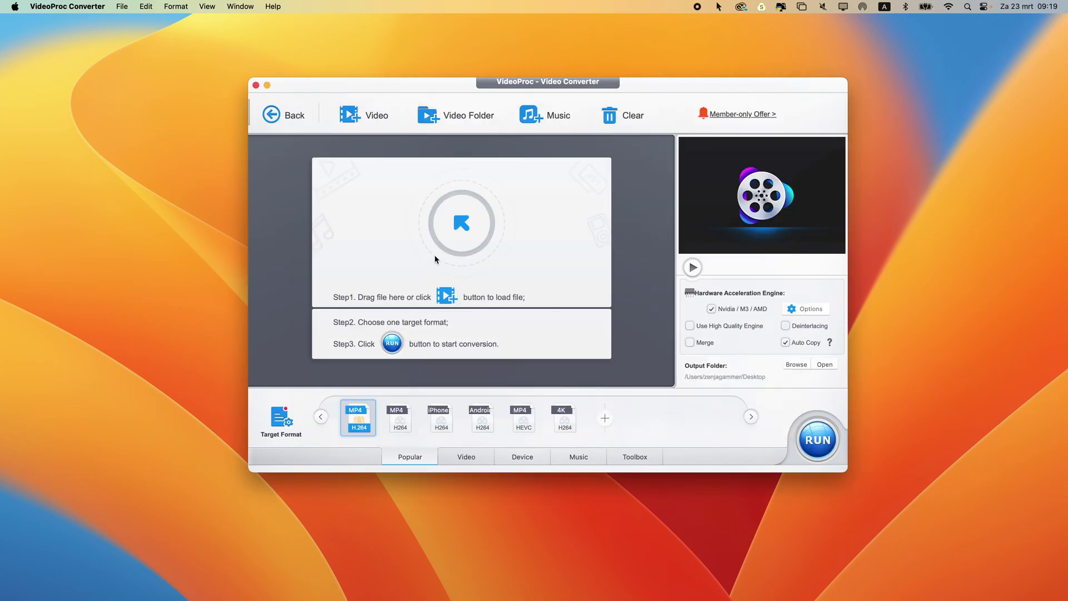
Reload Video.mp4 and enable an image-type watermark on it
click(367, 114)
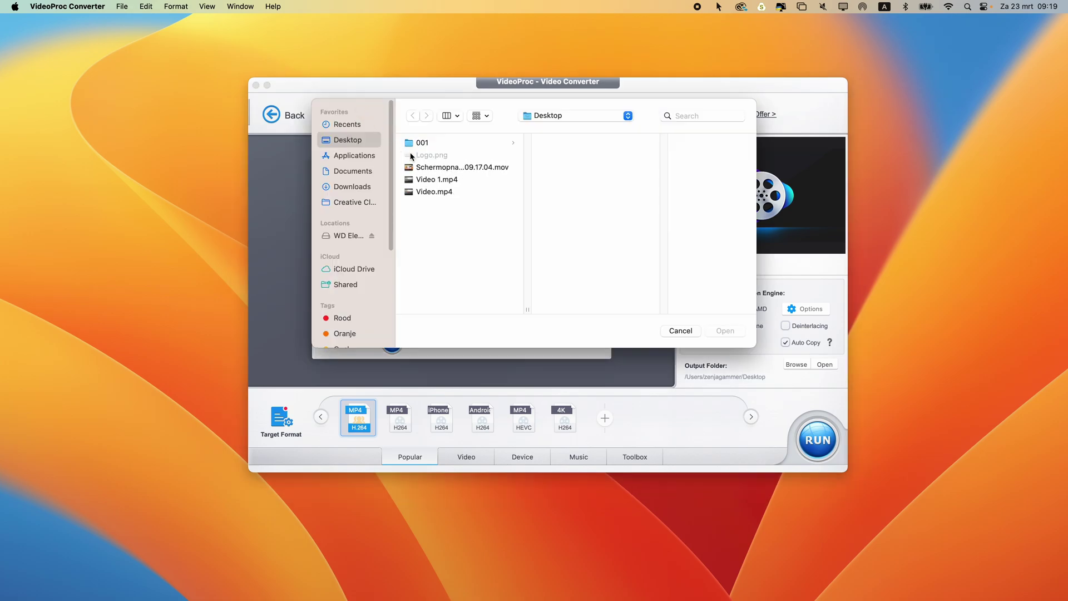
double_click(433, 192)
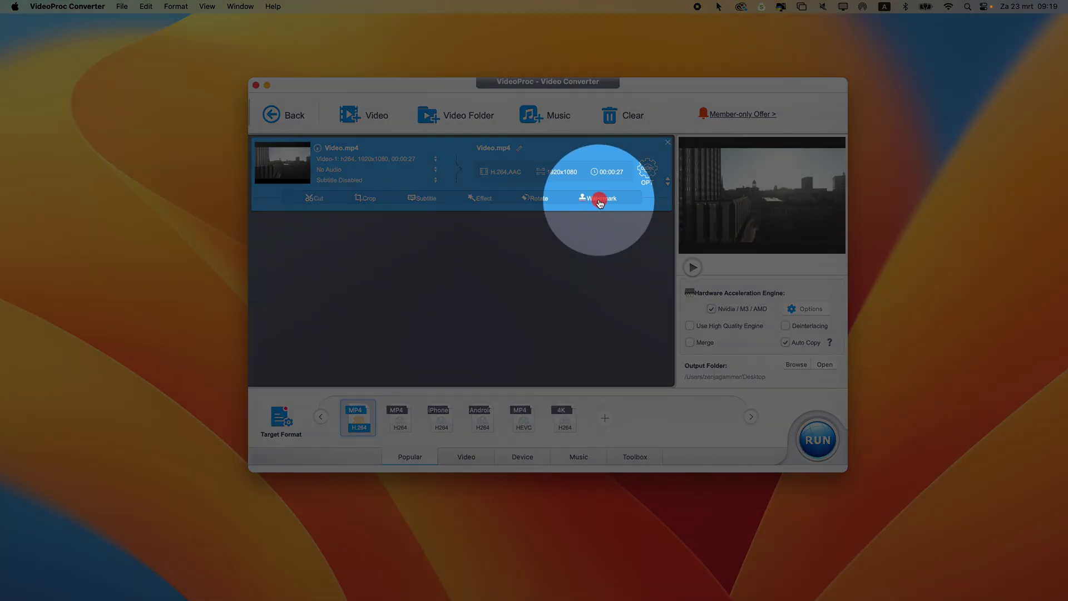
click(601, 198)
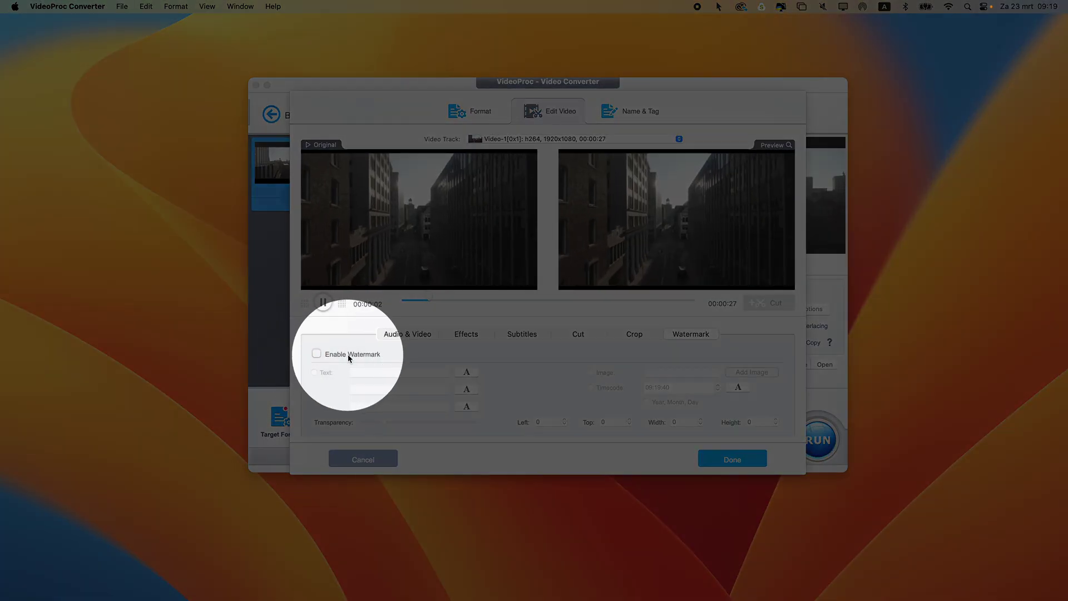
click(316, 354)
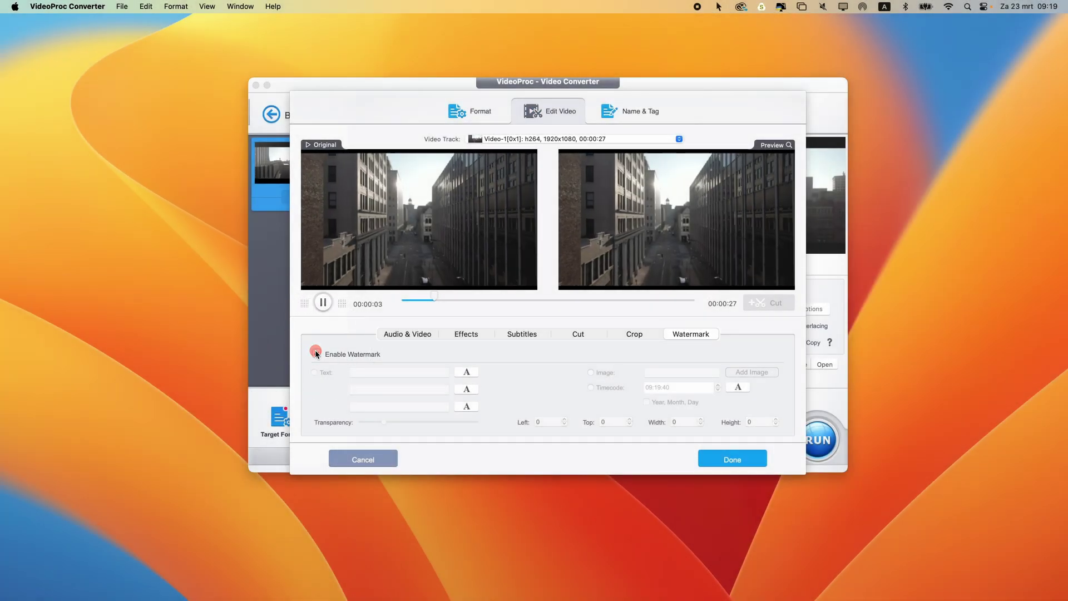
click(592, 373)
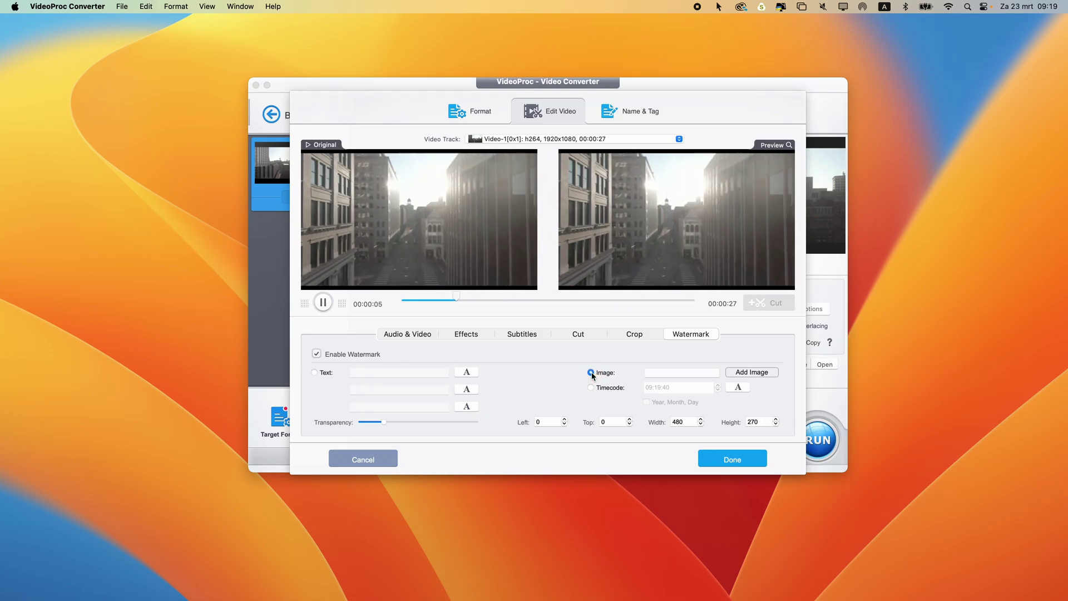
Add Logo.png as the watermark, placed bottom-left at Left 47, Top 891, width 699
click(753, 375)
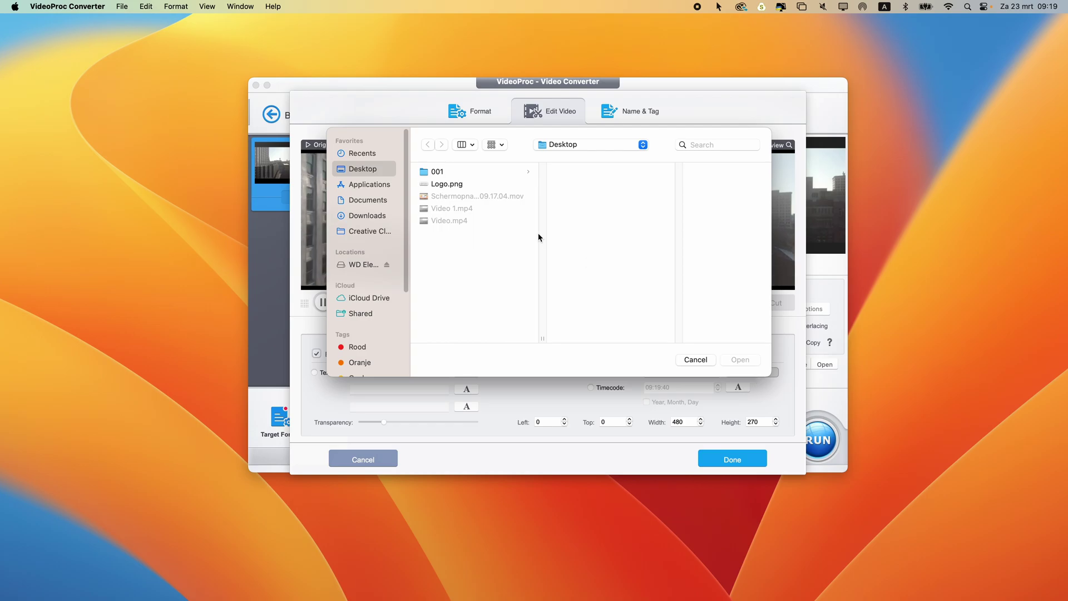
click(471, 188)
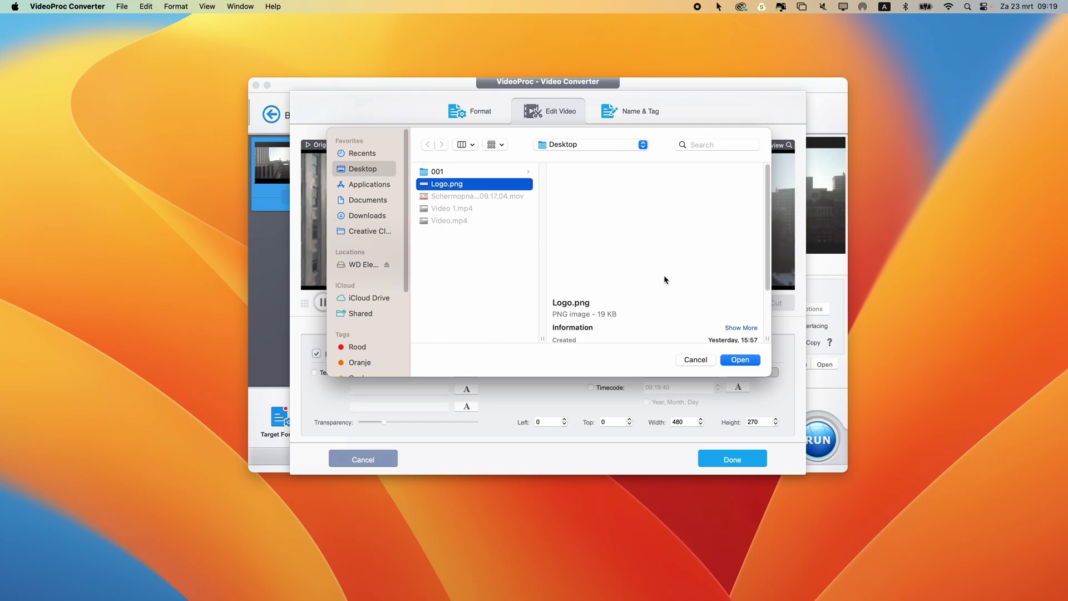
click(741, 360)
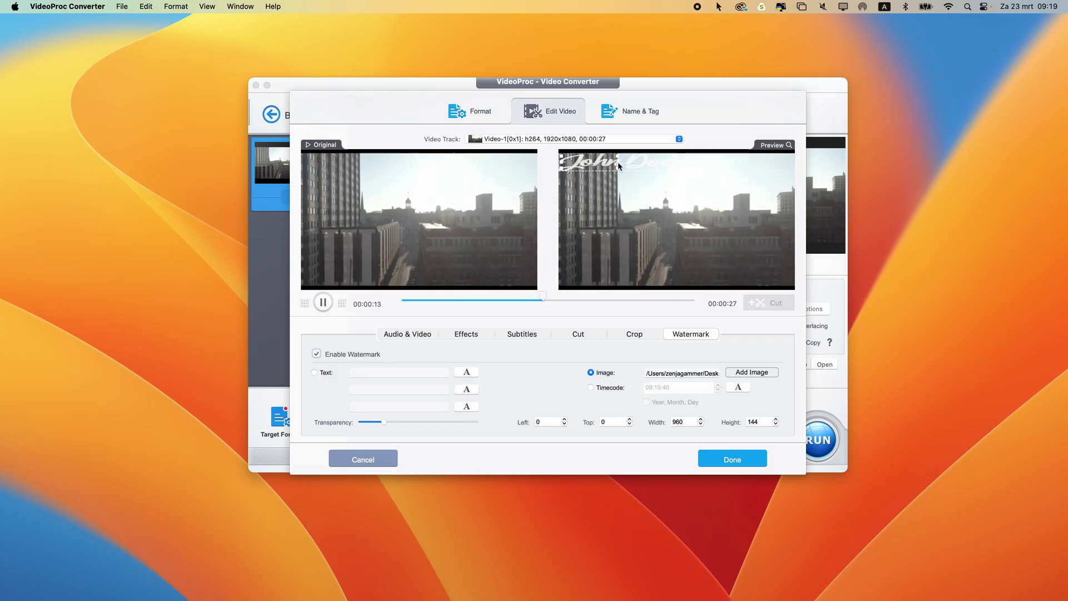
drag(611, 165, 657, 272)
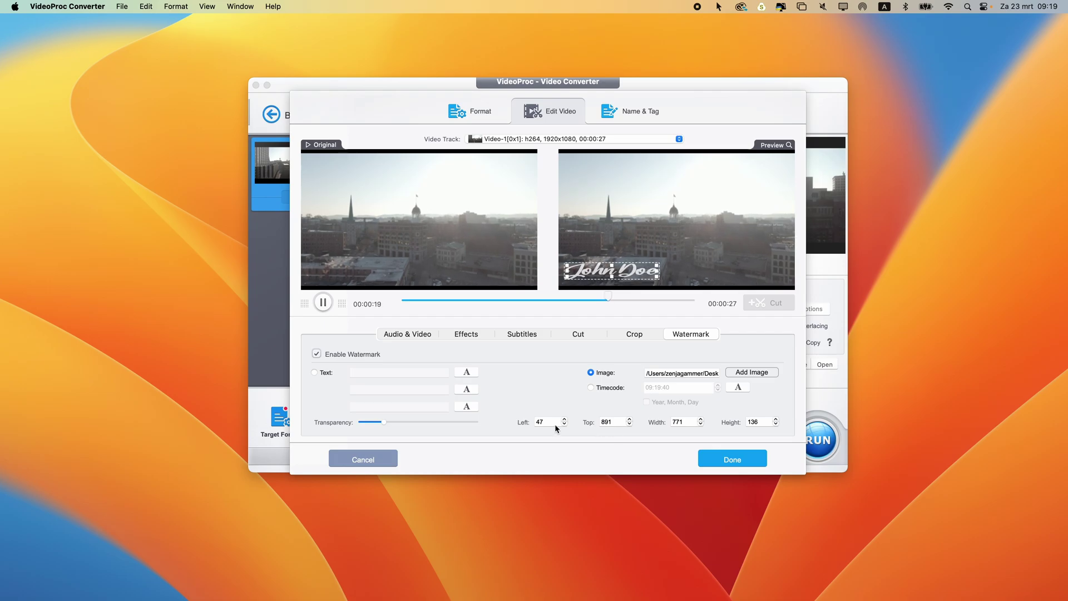
click(700, 425)
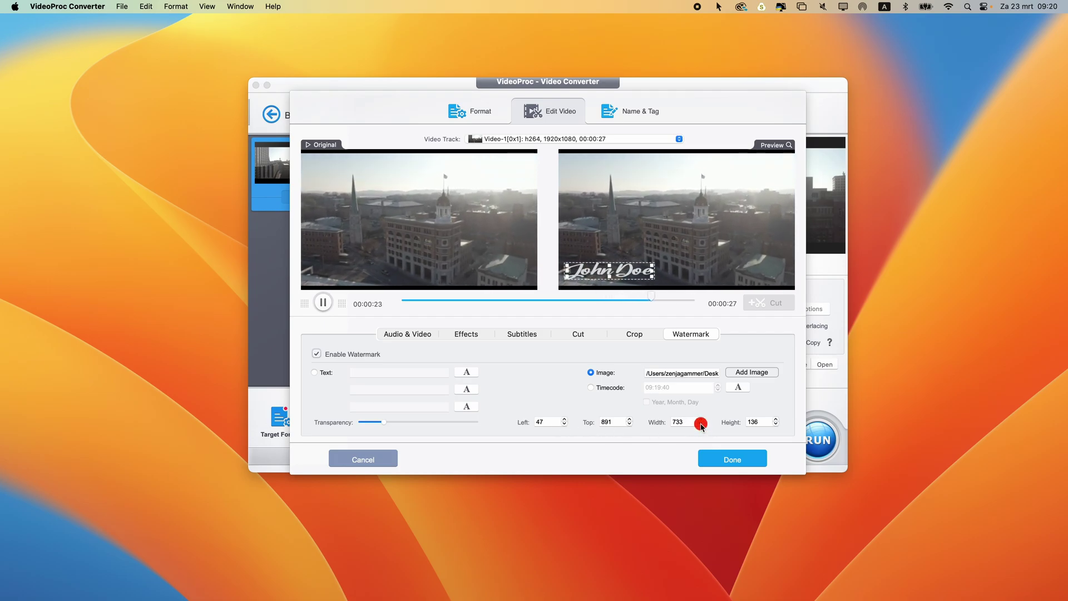
click(700, 425)
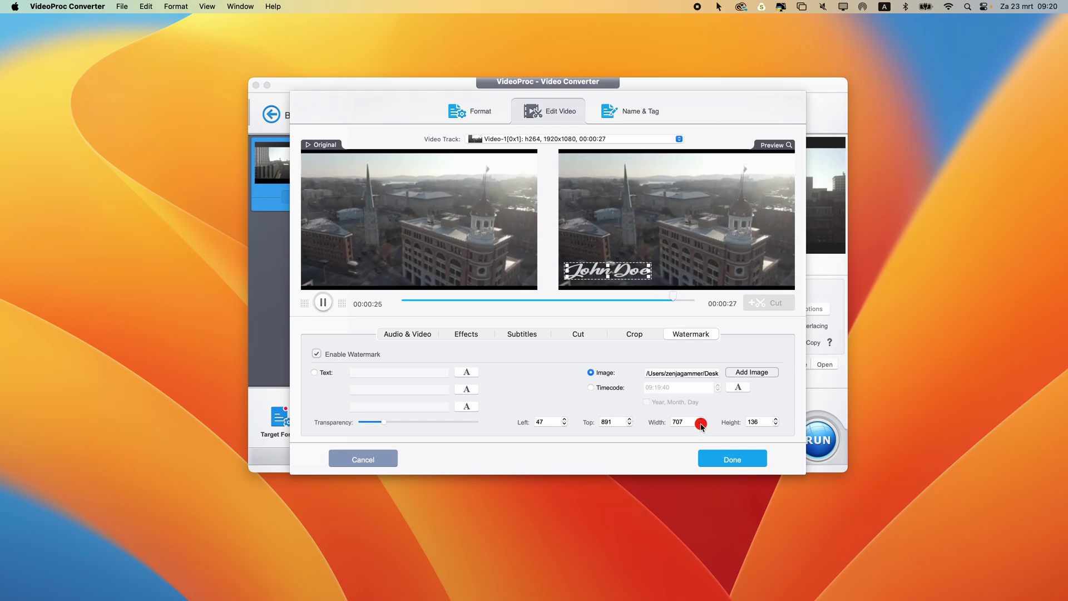
click(701, 425)
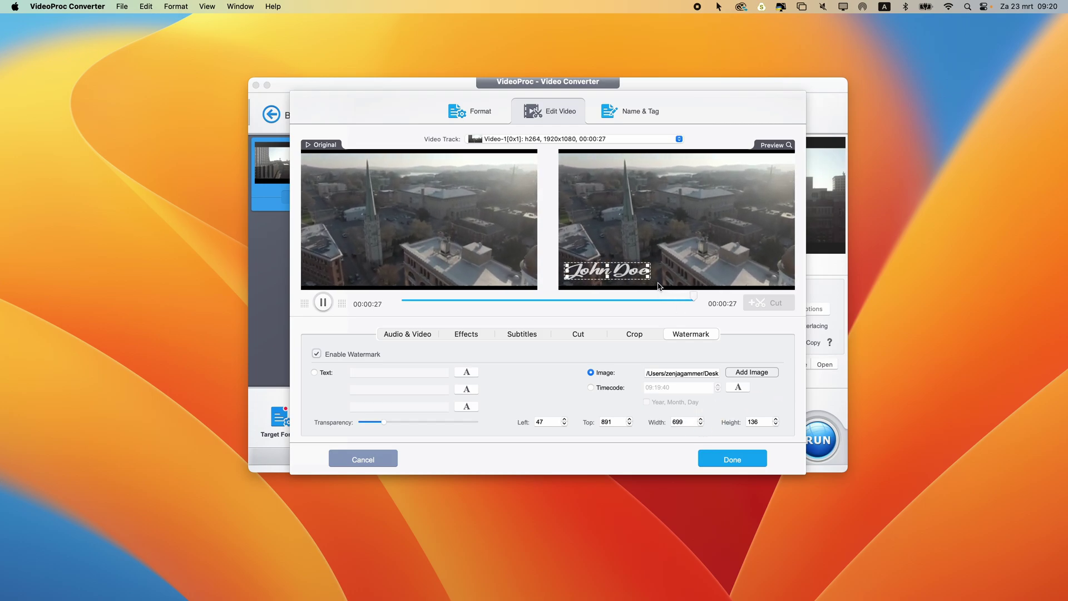
Apply the logo watermark and convert the video to MP4 H.264 as Video 2.mp4
click(741, 458)
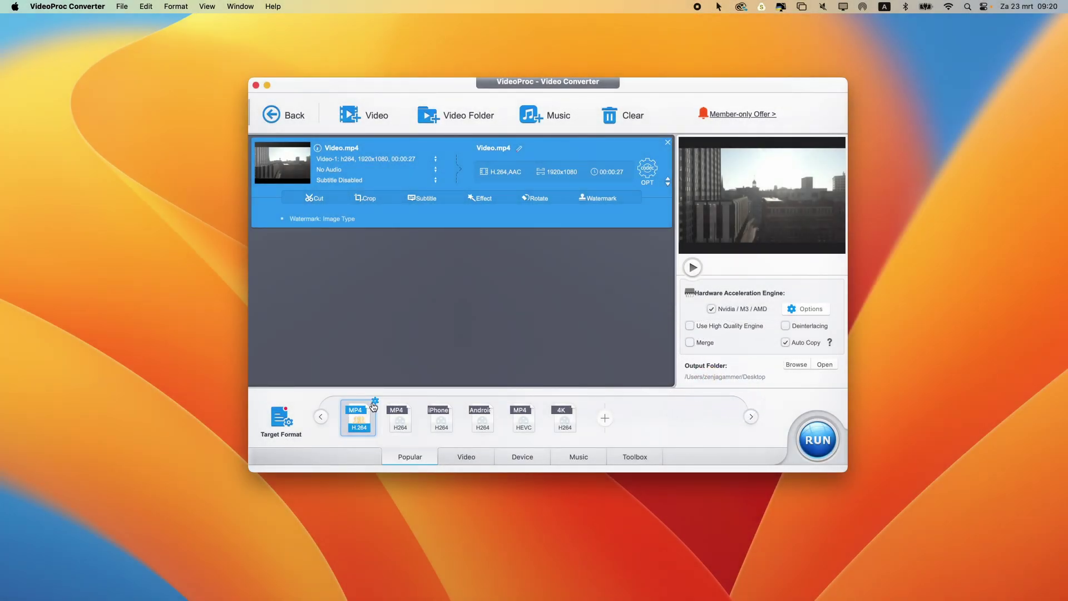
click(374, 404)
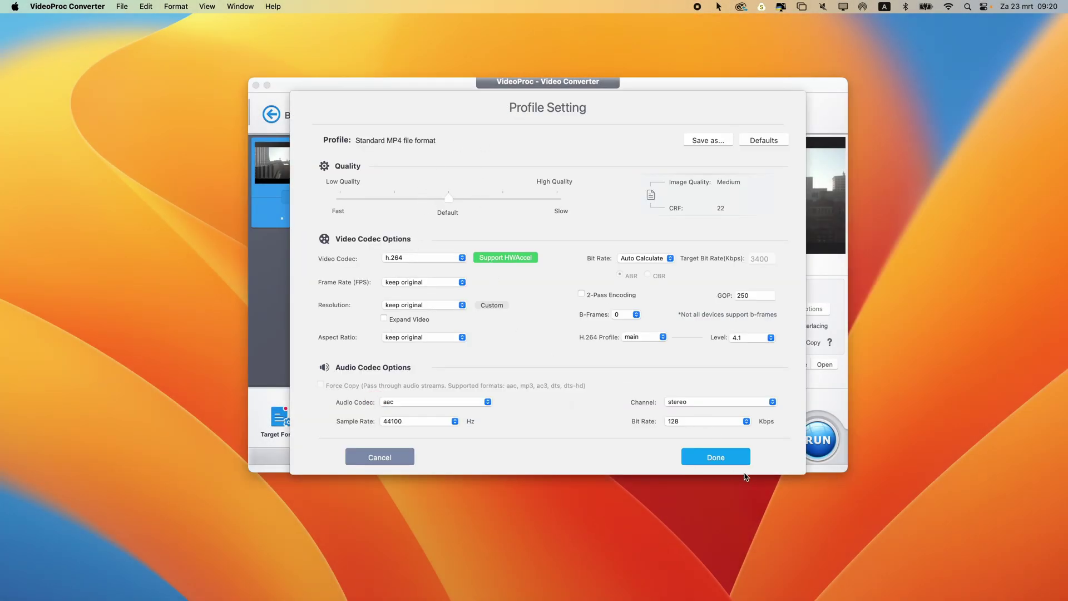
click(724, 453)
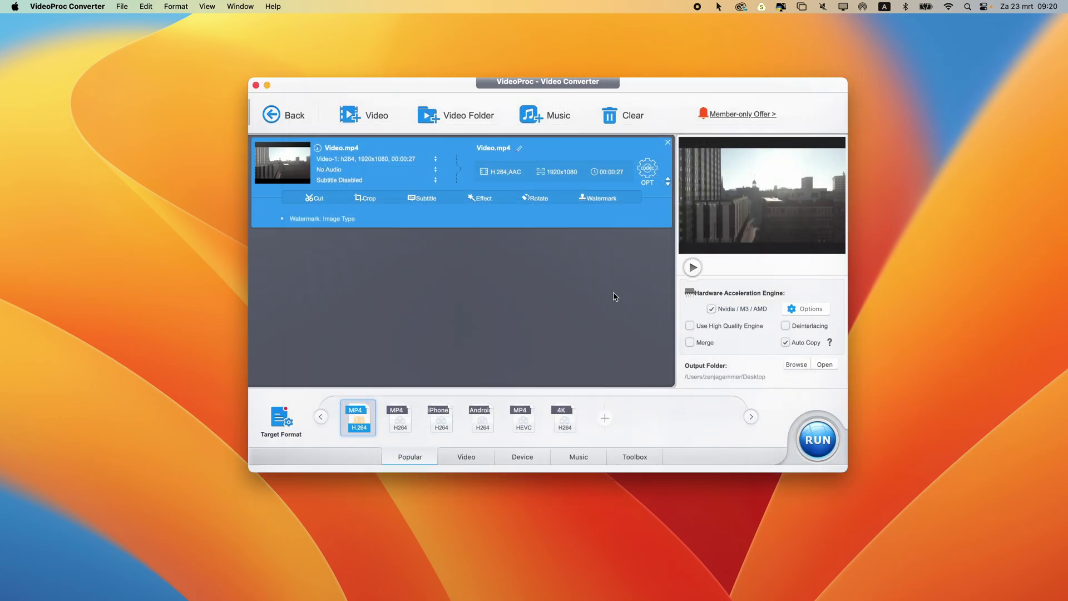
click(821, 443)
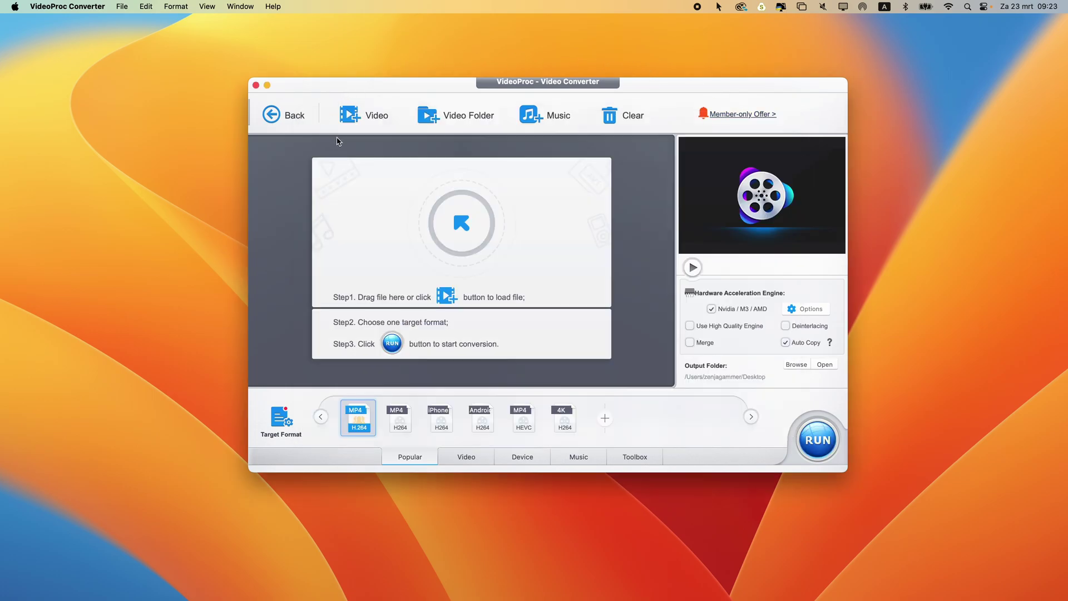
Reload Video.mp4 and enable a timecode watermark on it
click(371, 122)
double_click(445, 216)
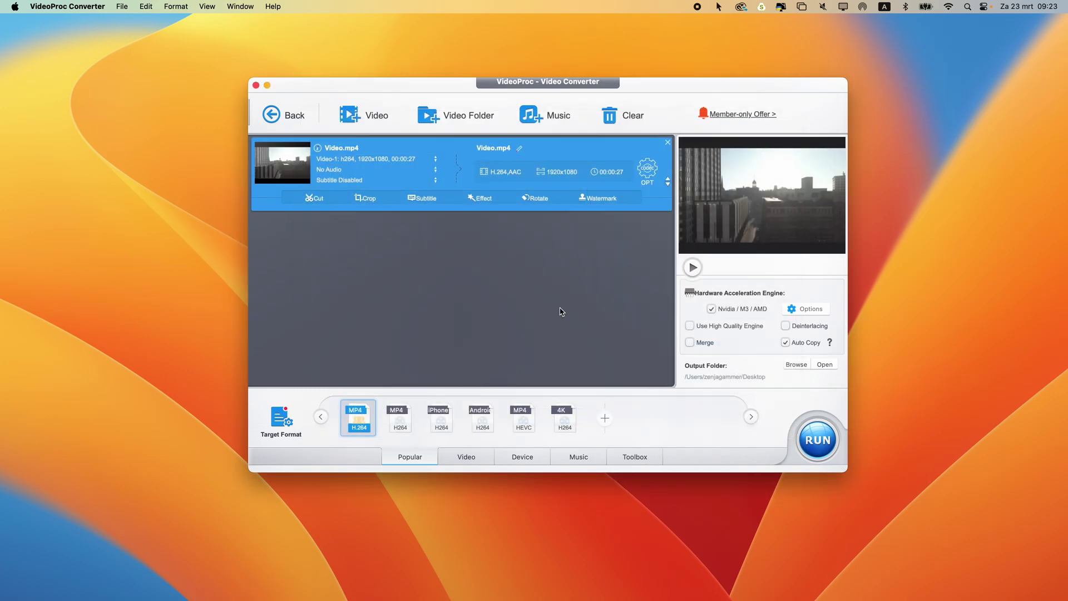
click(585, 197)
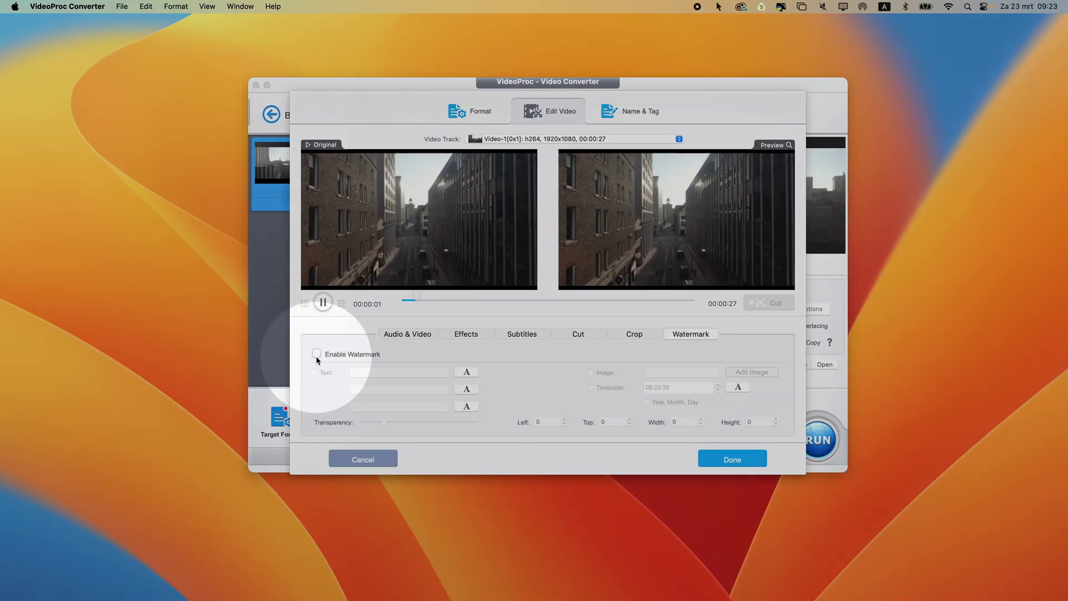
click(317, 354)
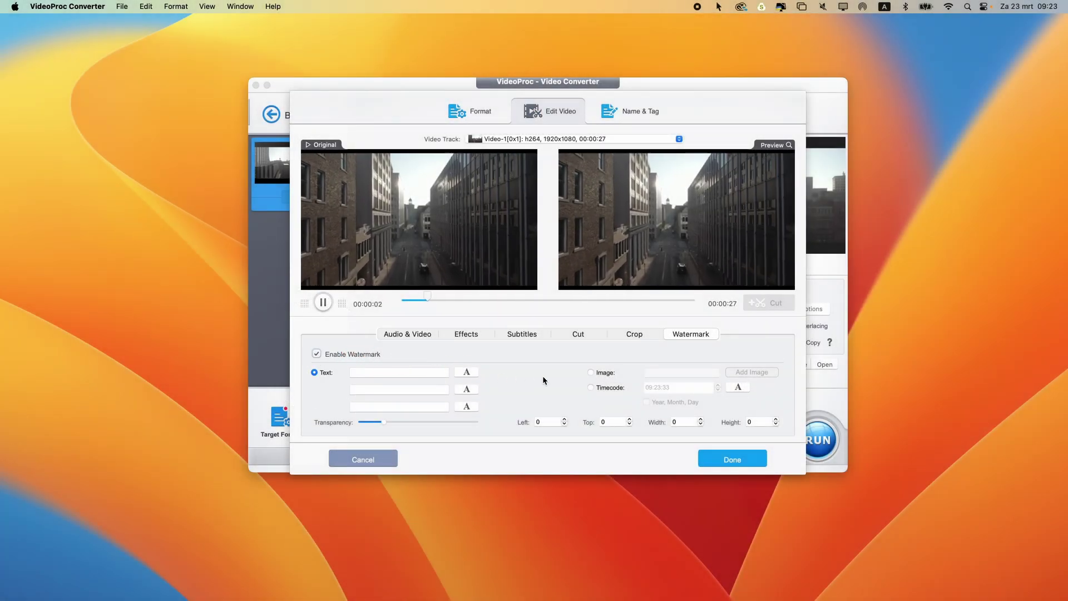
click(591, 388)
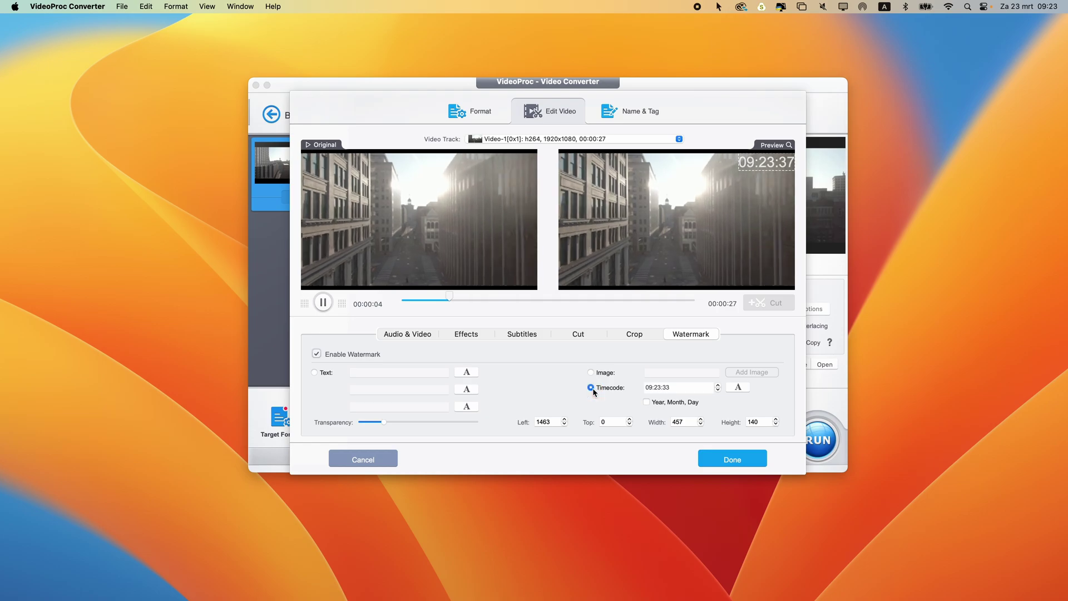
Include year, month and day in the timecode, move it bottom-left, and apply it
click(646, 402)
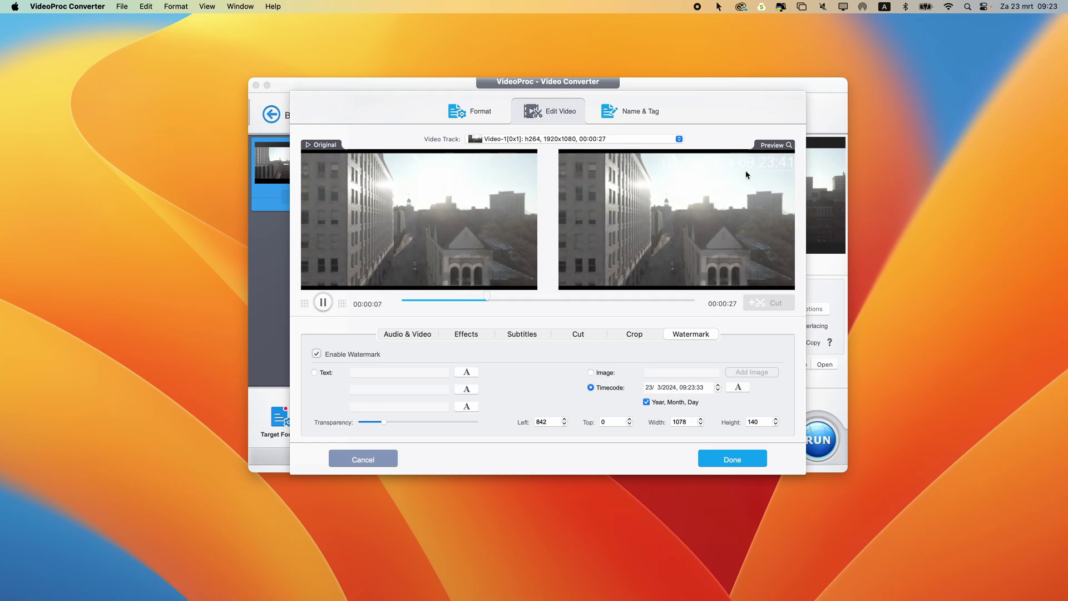
drag(751, 165, 657, 274)
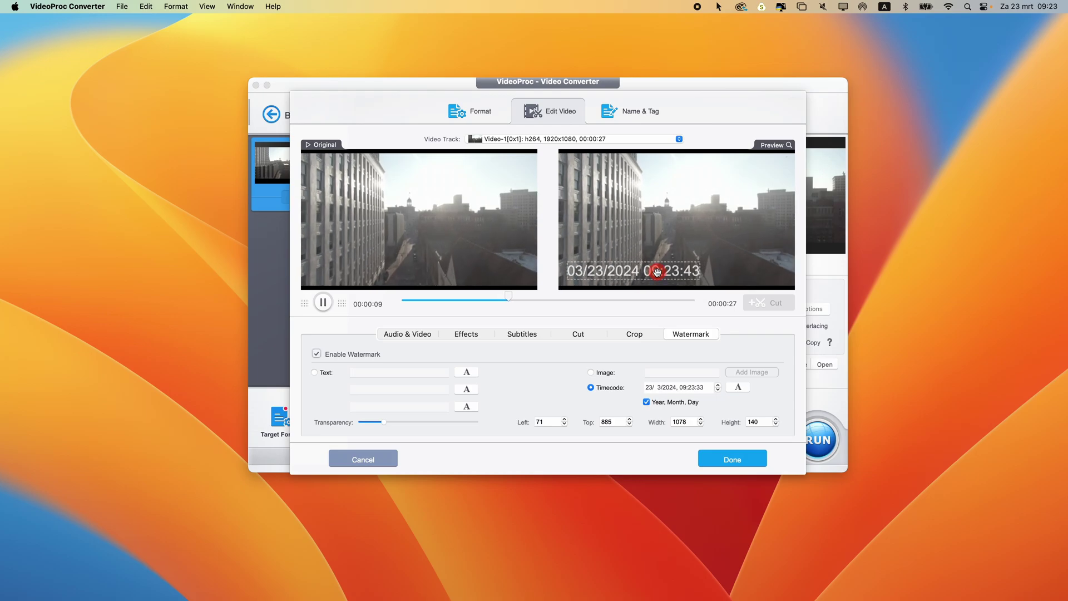
click(740, 386)
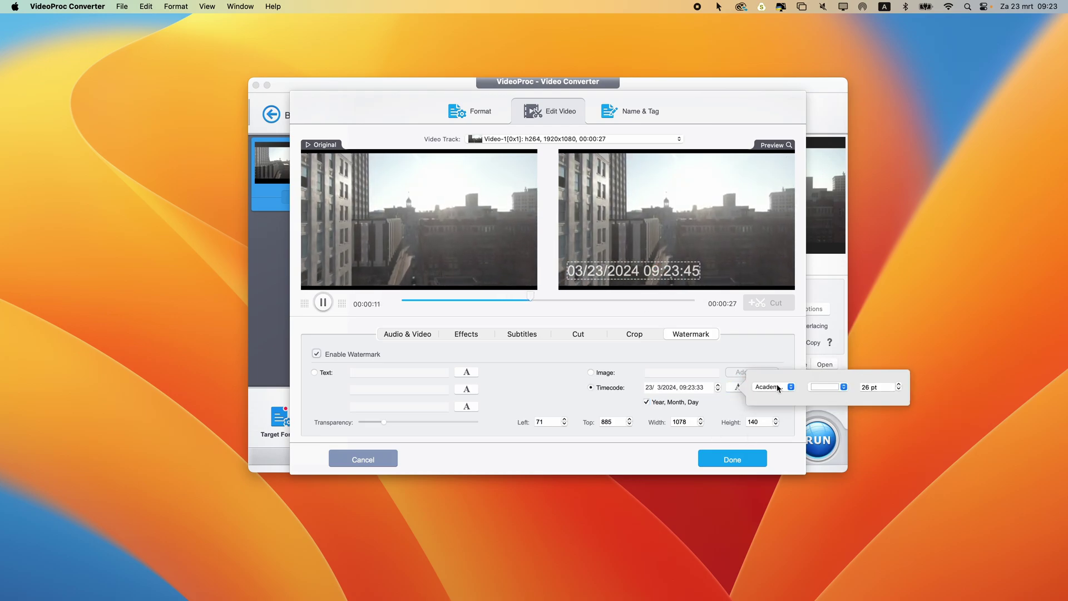
click(739, 332)
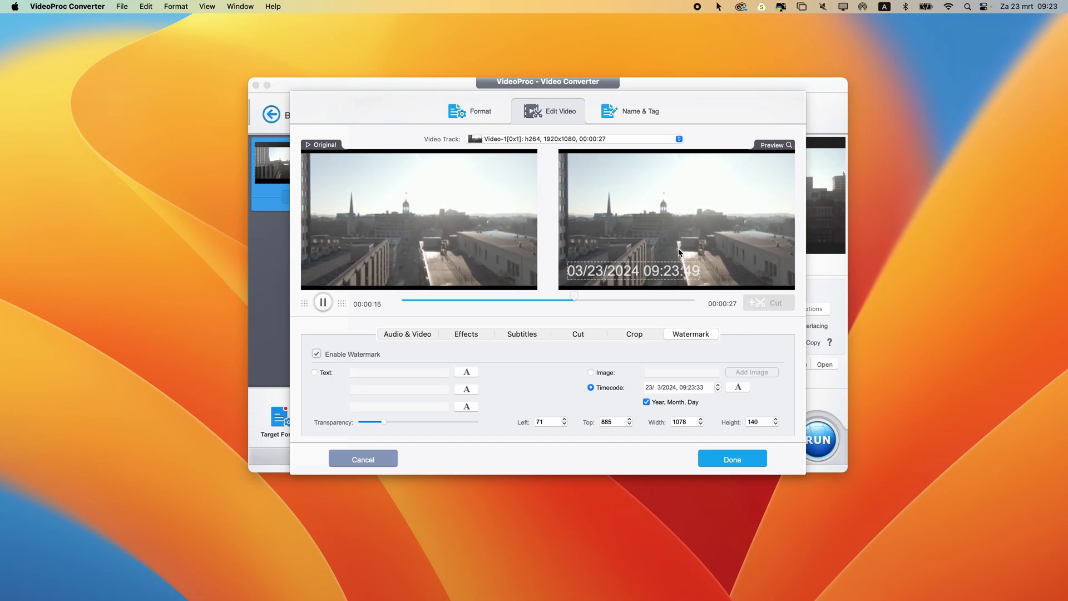
click(716, 459)
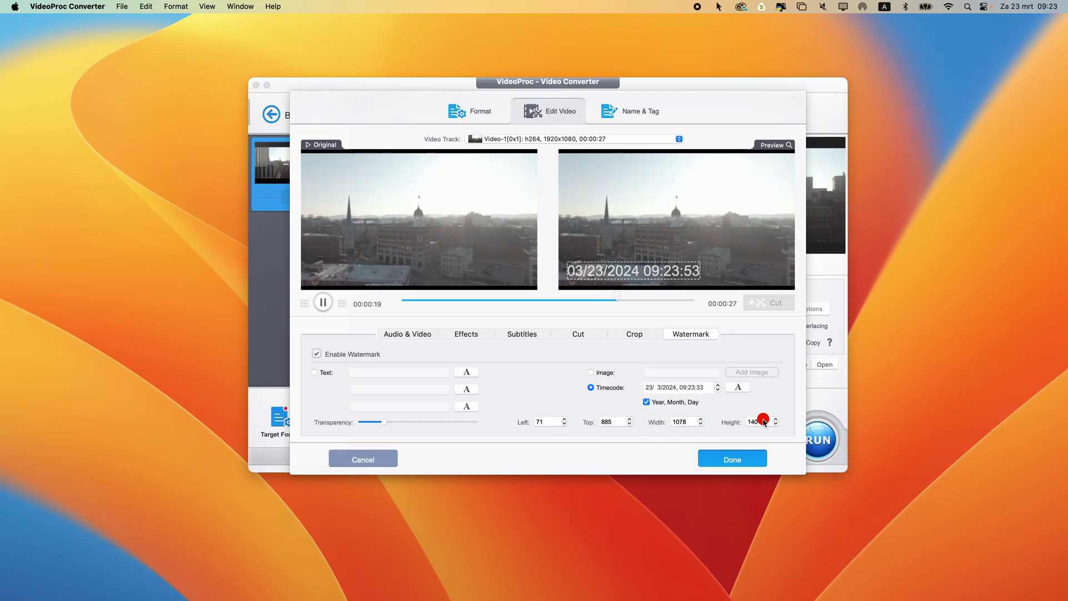
click(734, 461)
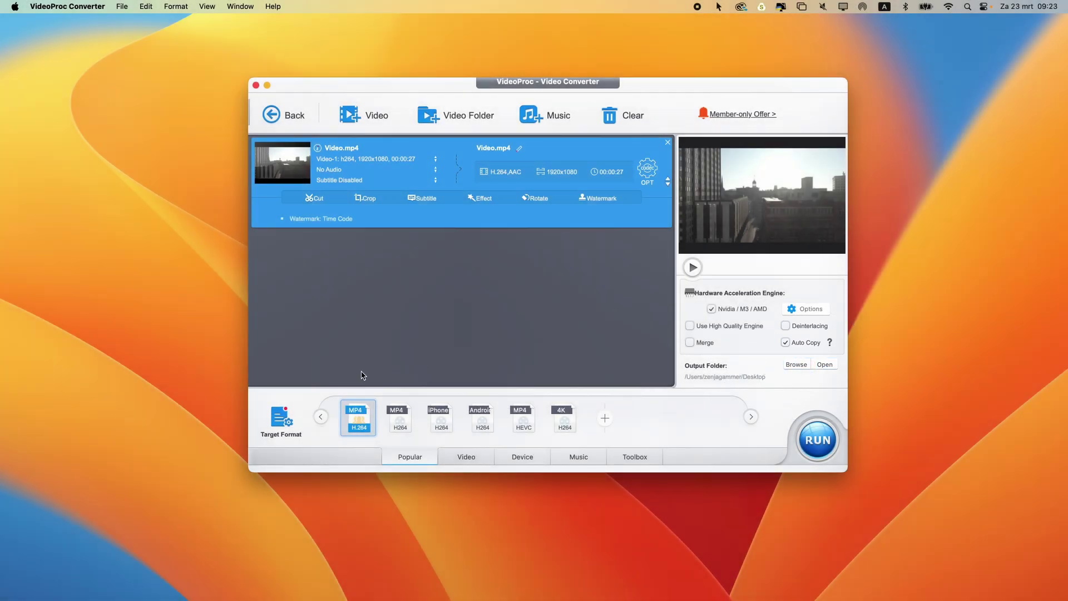
Review the MP4 H.264 output profile for the timecode-watermarked video, leaving it unchanged
click(374, 403)
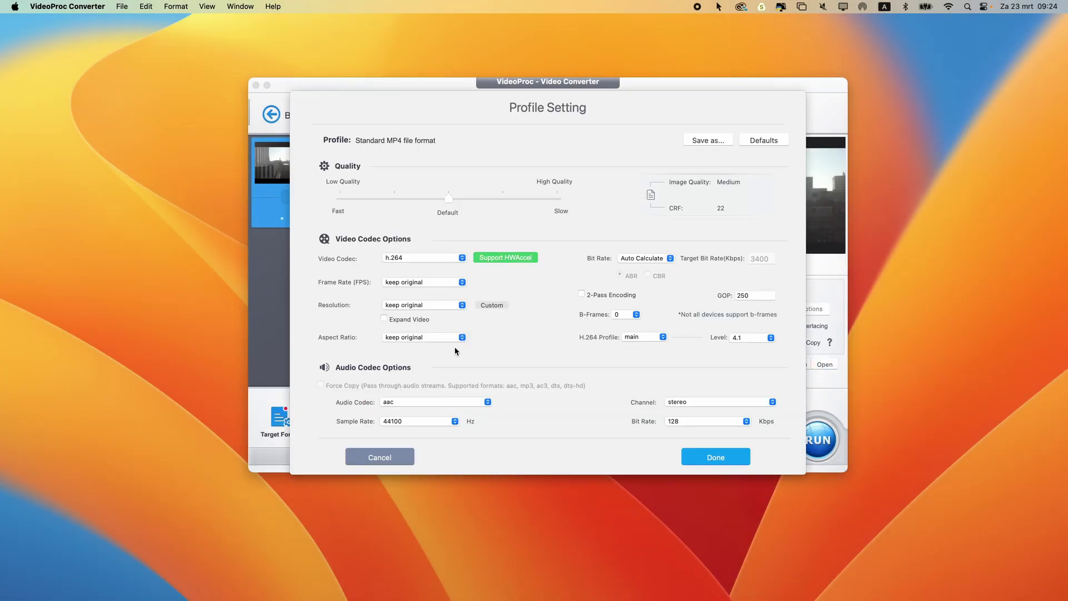
click(707, 459)
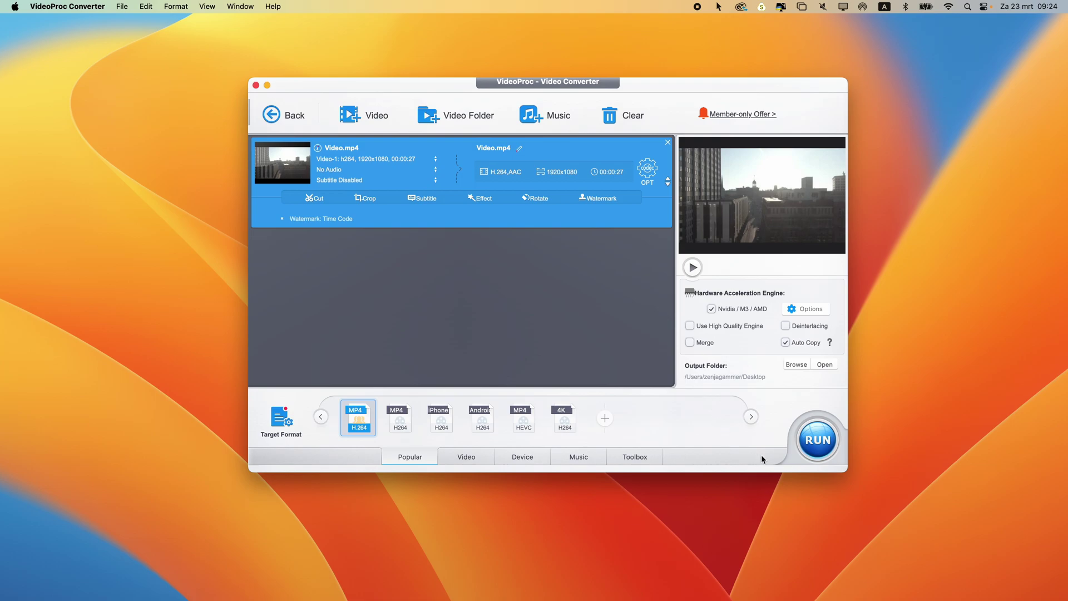